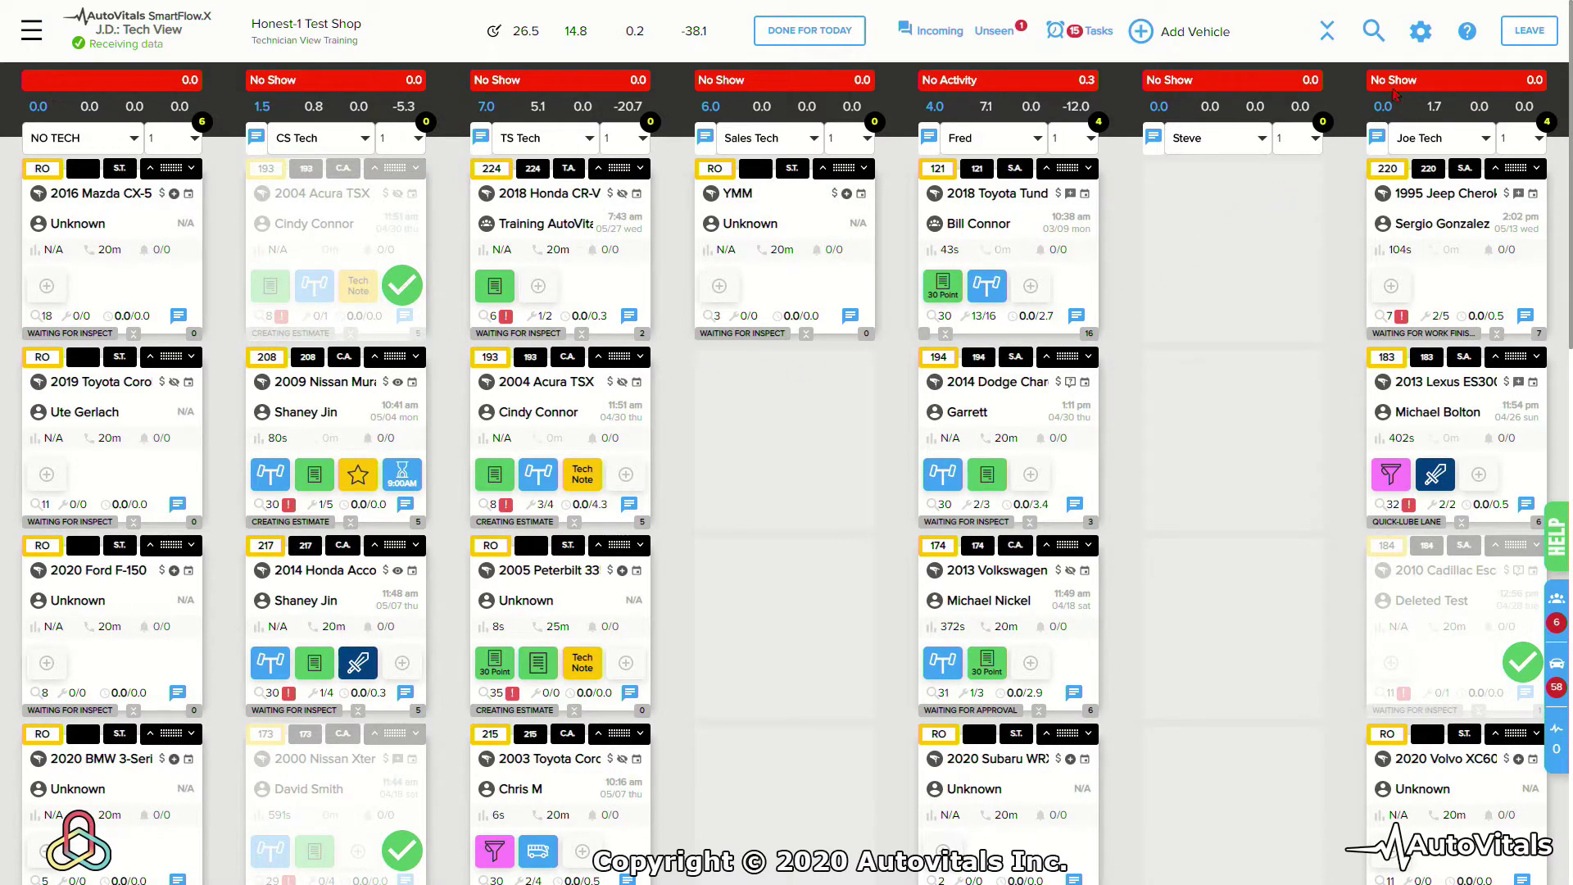
# Turn on help mode with the Help (?) icon in the Tech View top bar
pyautogui.click(1466, 37)
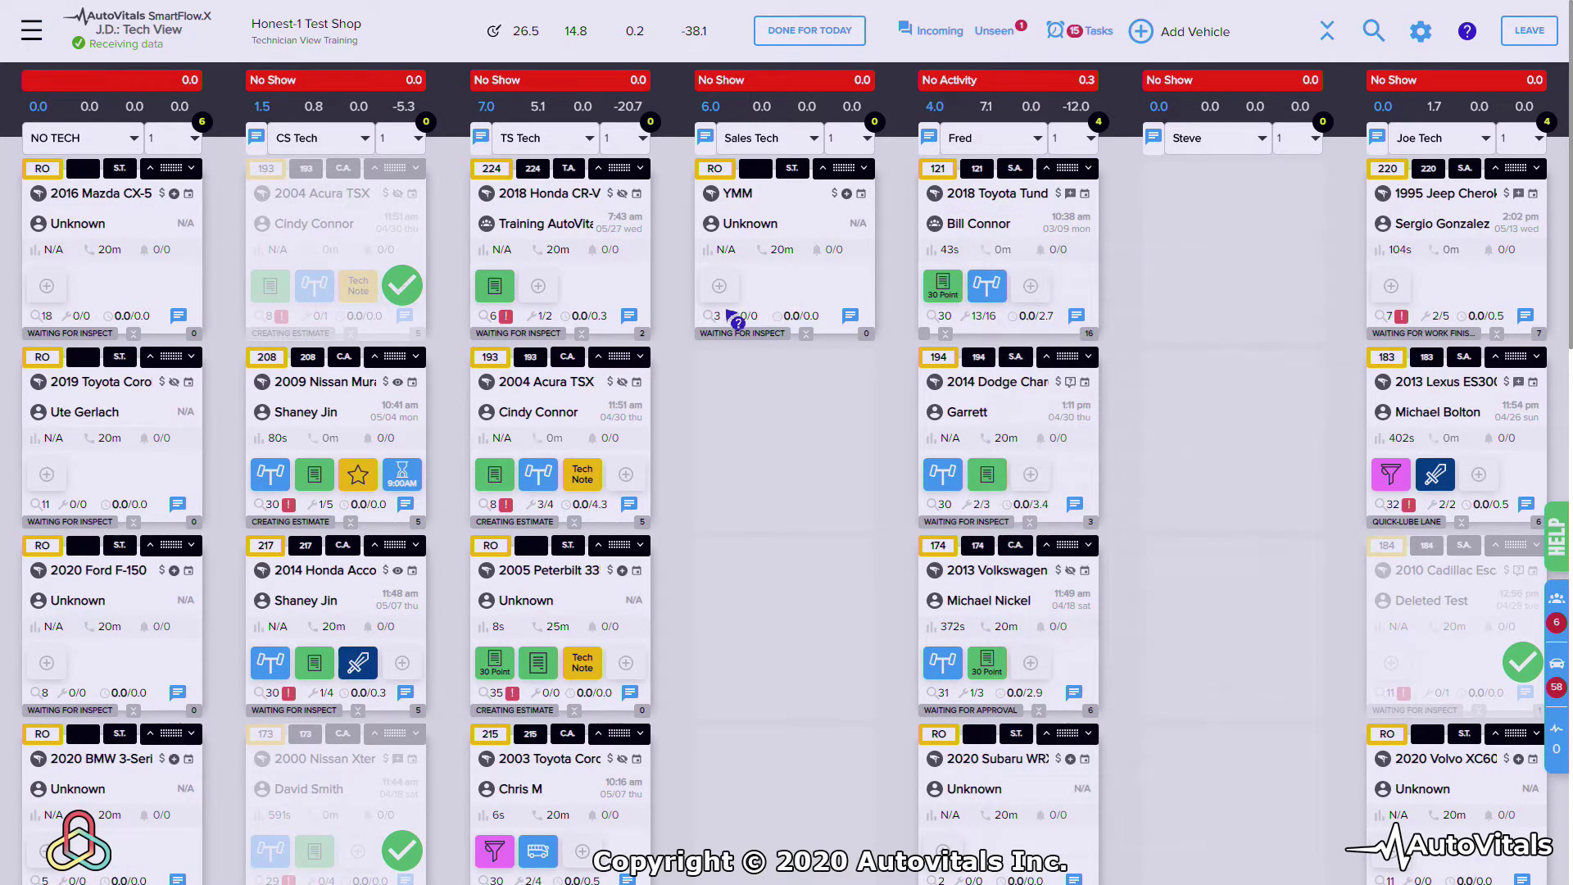
pyautogui.moveTo(492, 105)
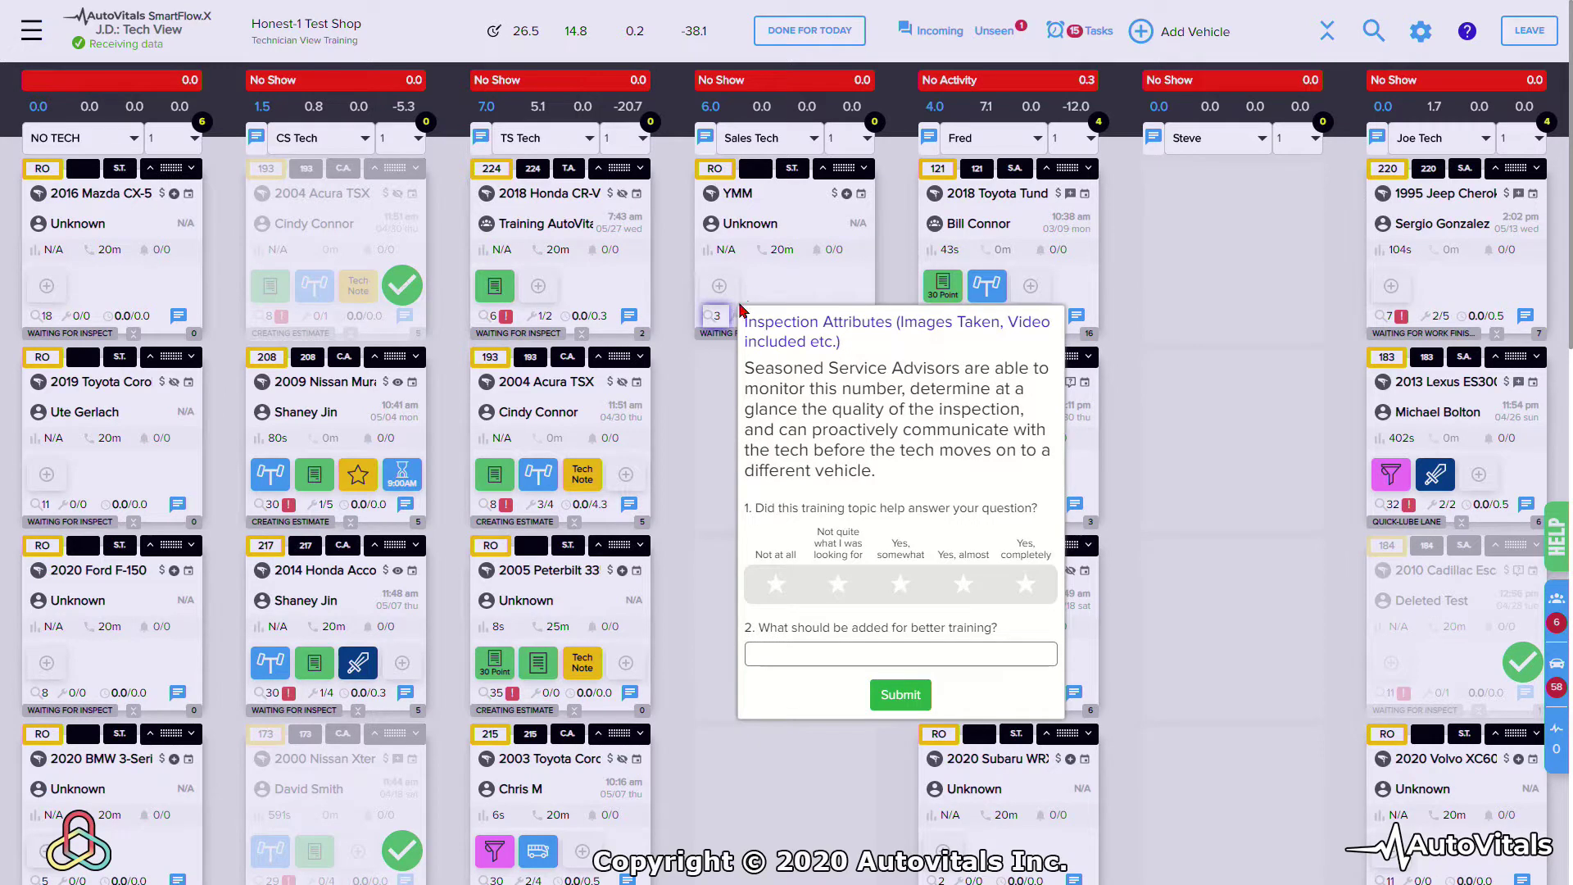
pyautogui.moveTo(524, 31)
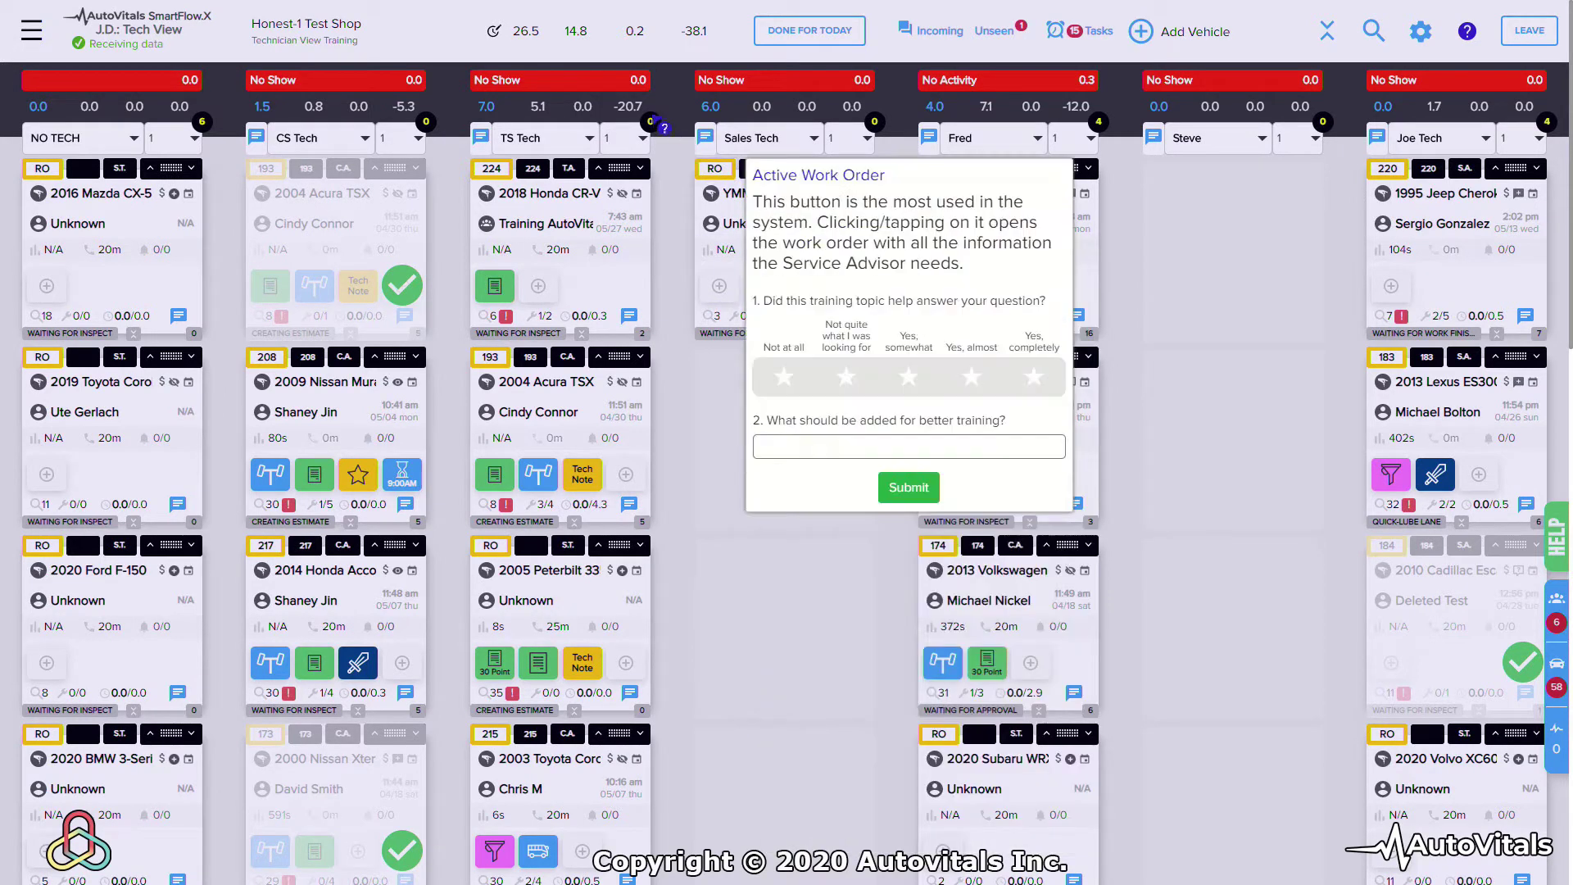
pyautogui.moveTo(576, 30)
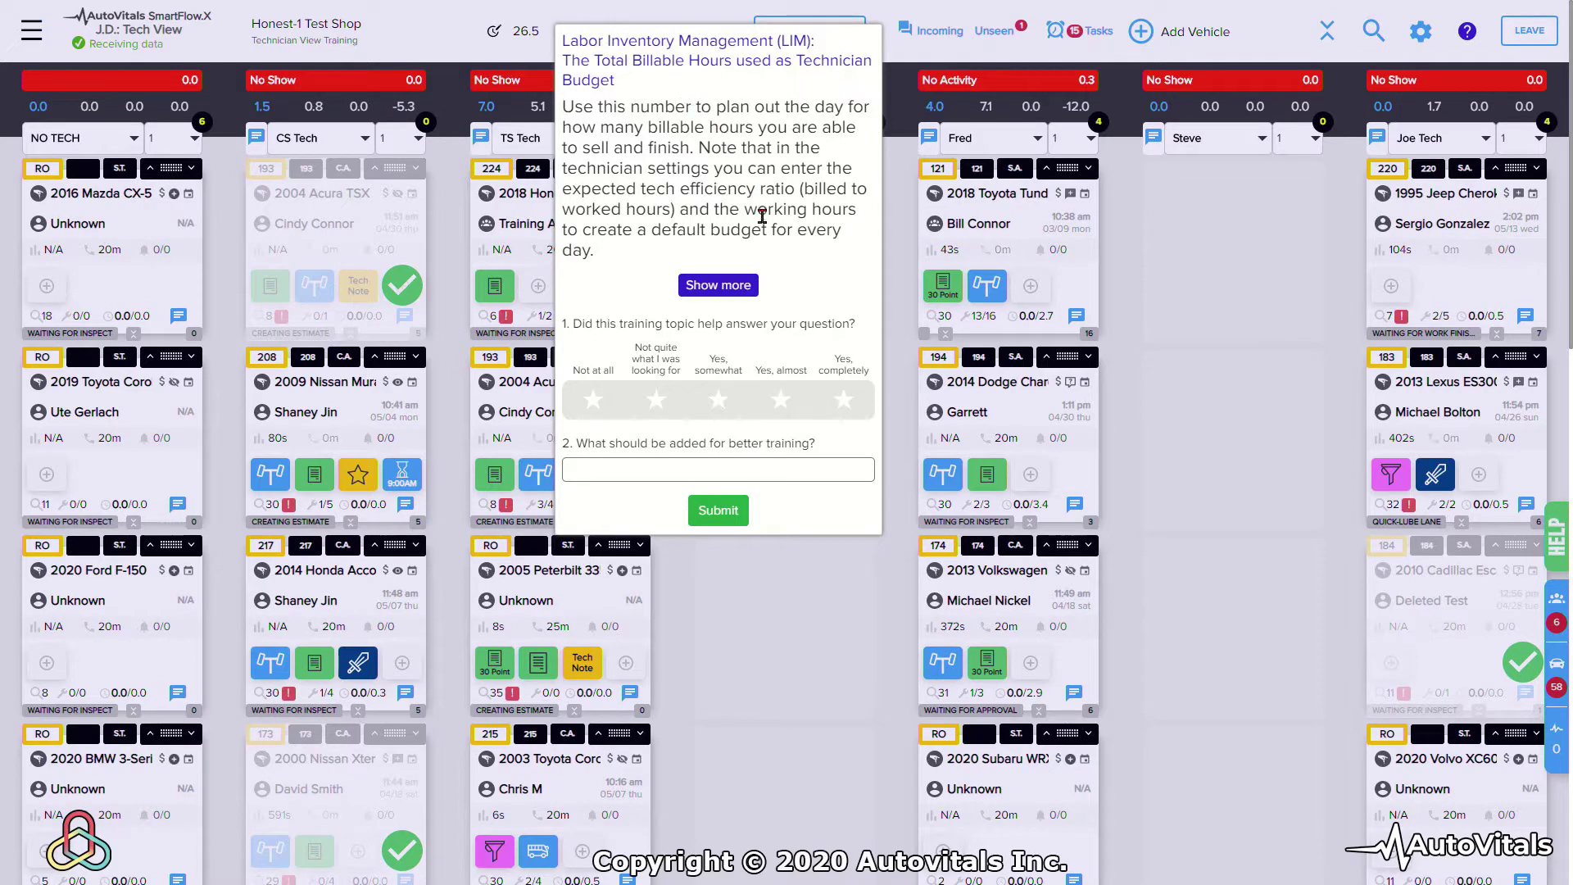
# Expand the Labor Inventory article's 'How to Dispatch Work' section, then close the article and dismiss the tip
pyautogui.click(725, 291)
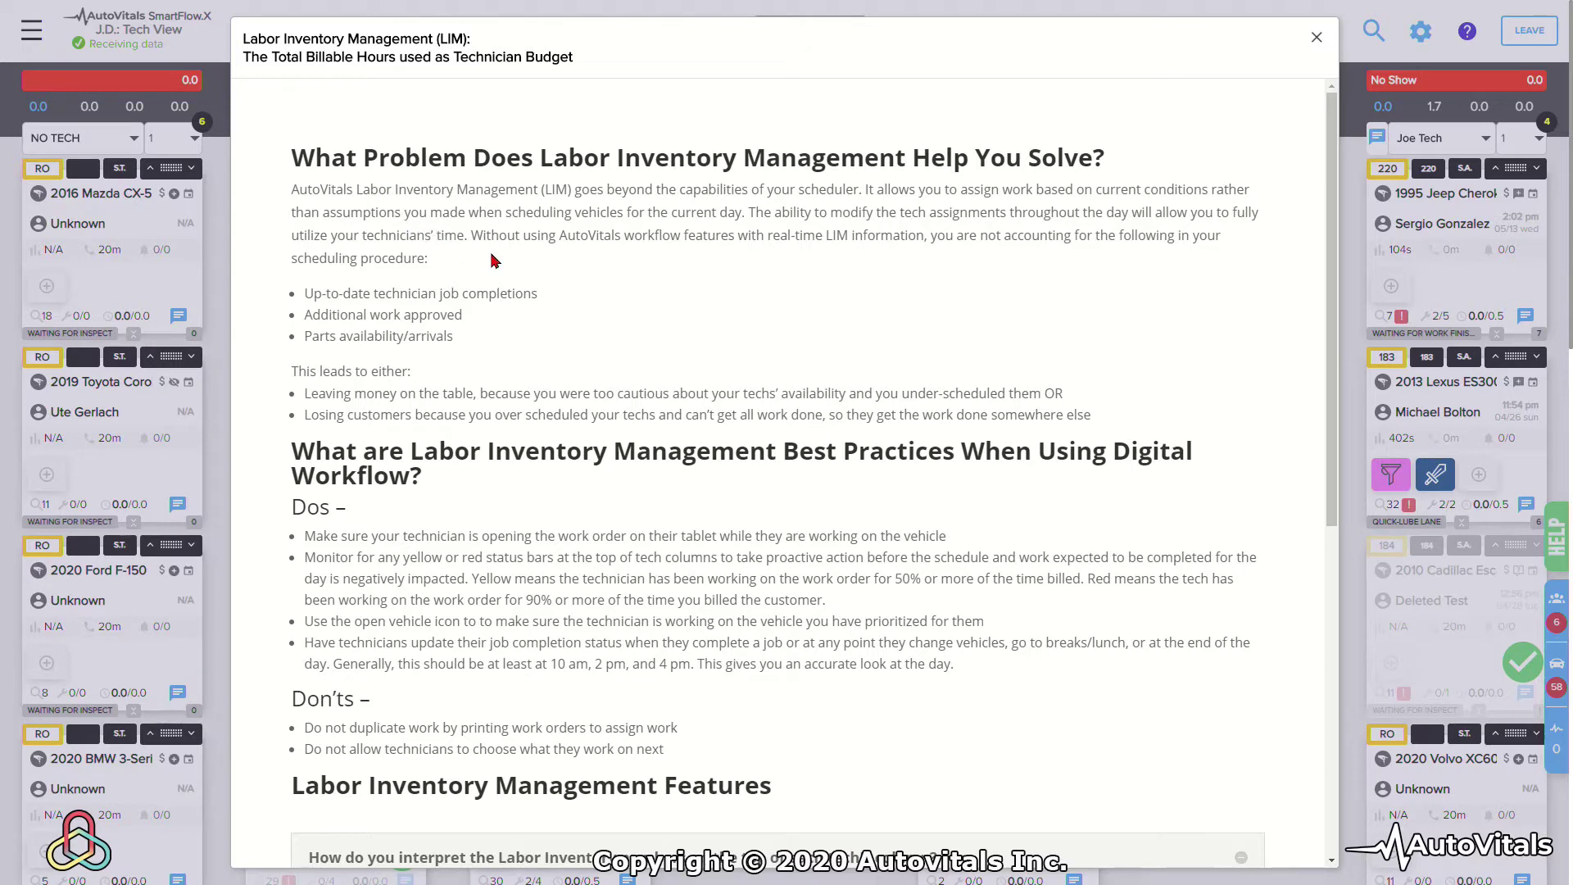
pyautogui.scroll(-3, 732, 382)
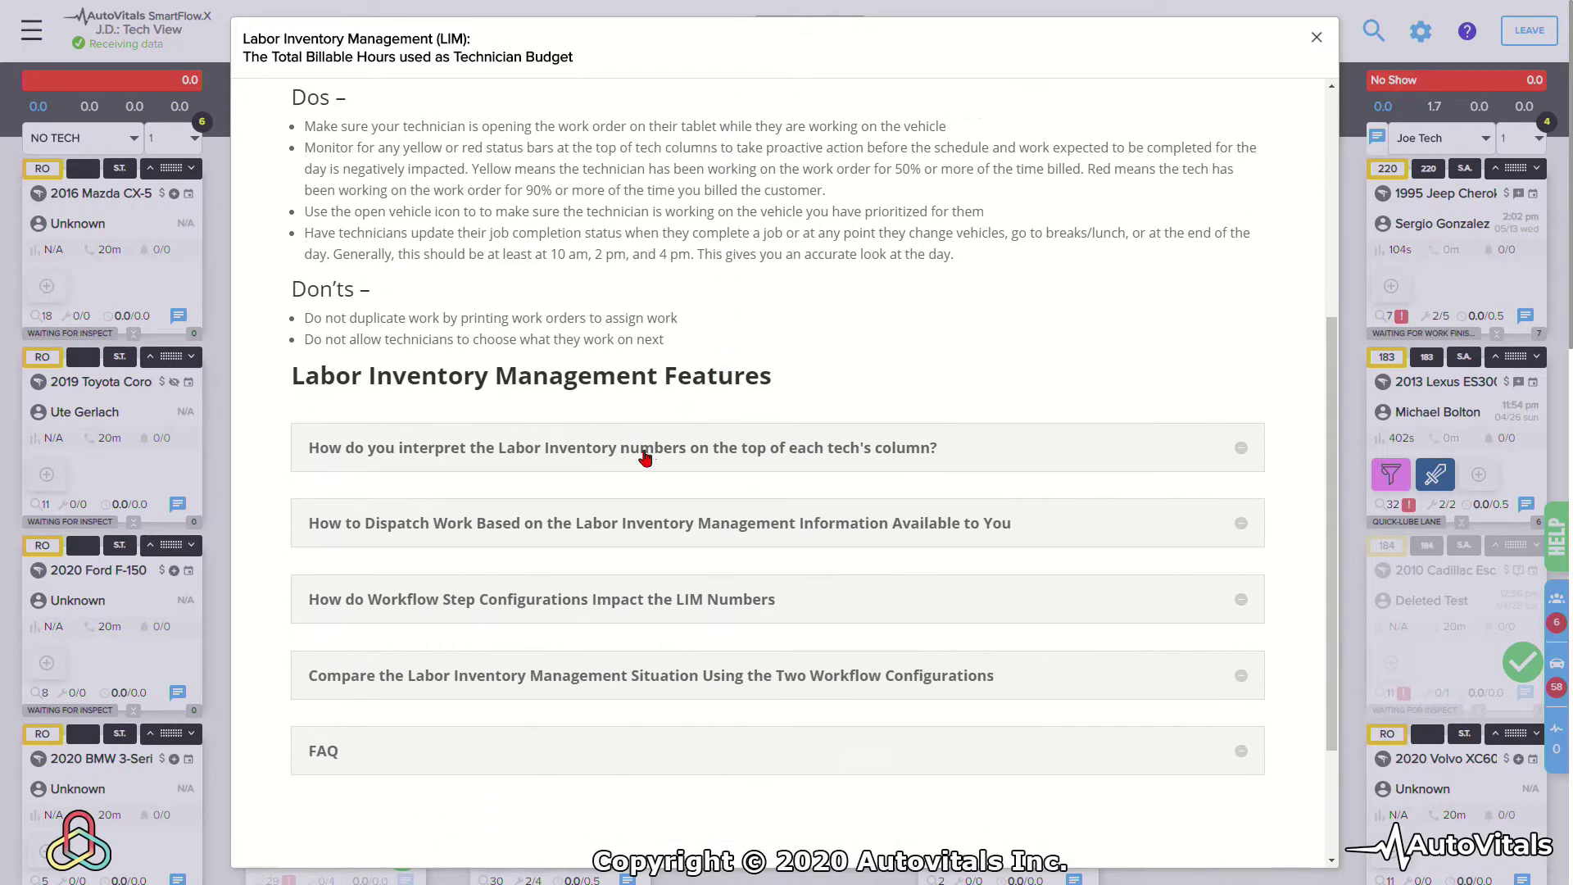
pyautogui.click(506, 532)
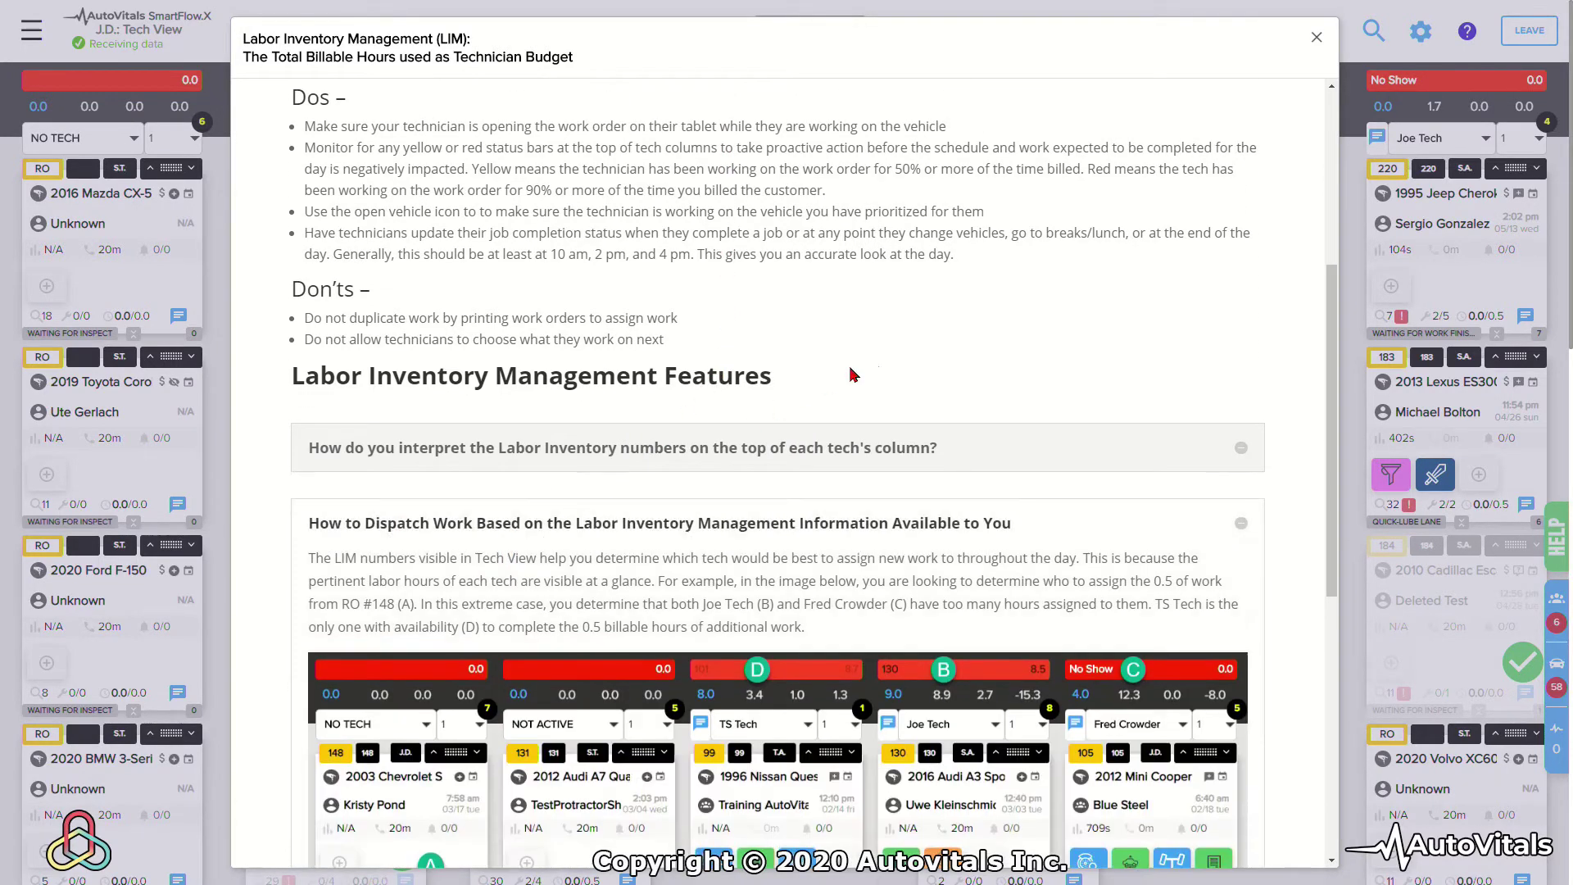
pyautogui.click(1315, 38)
pyautogui.click(814, 439)
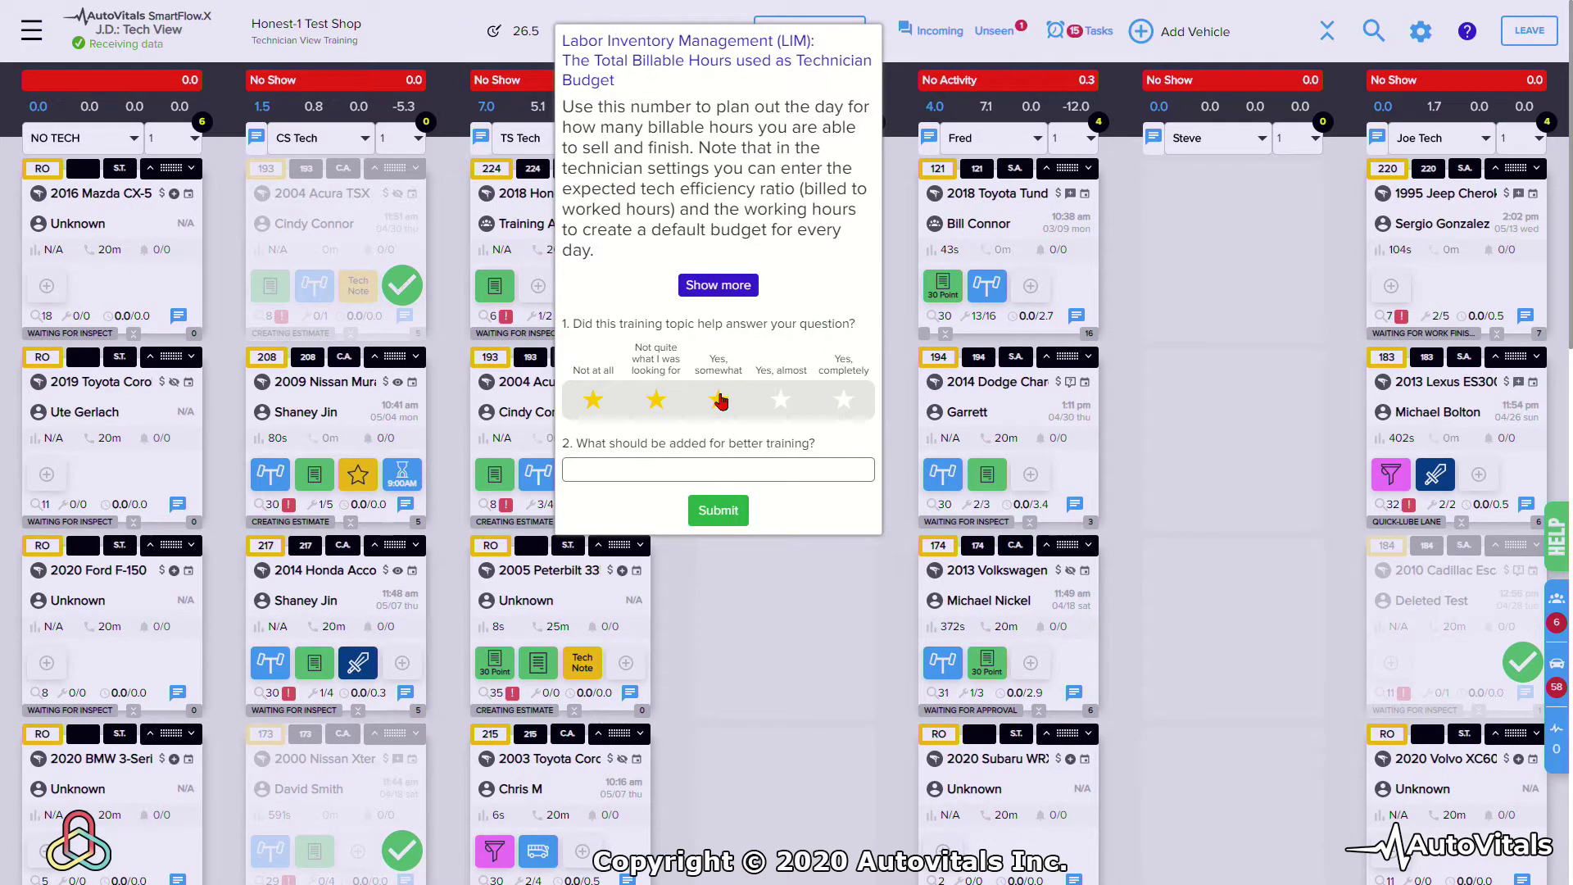
# Focus the help tip's feedback field to try the rating form, then switch help mode on again
pyautogui.click(610, 468)
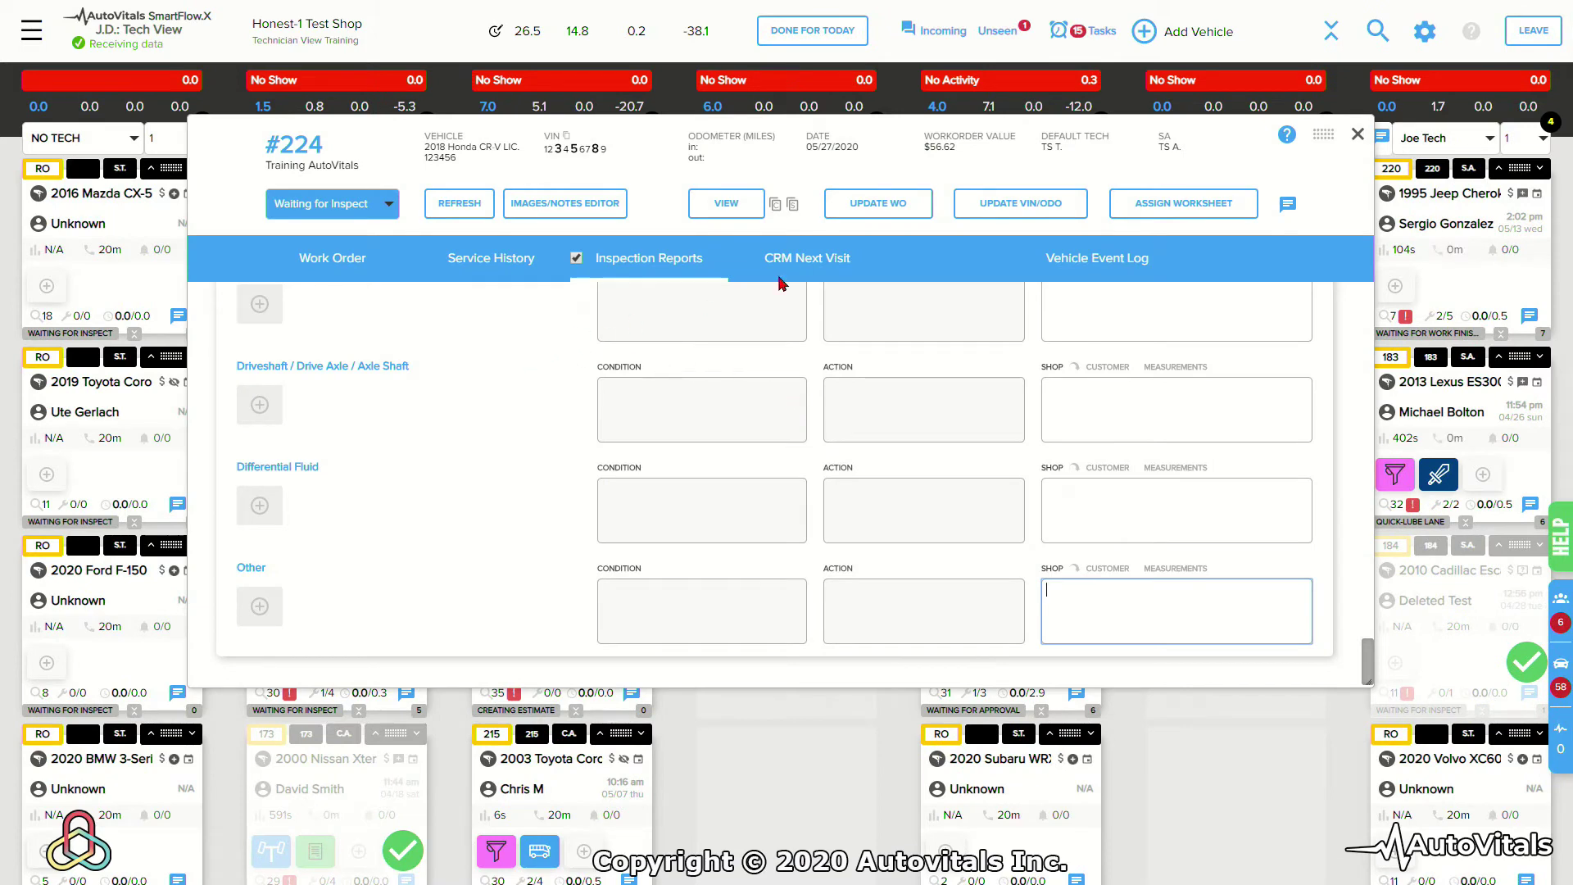
pyautogui.click(1287, 135)
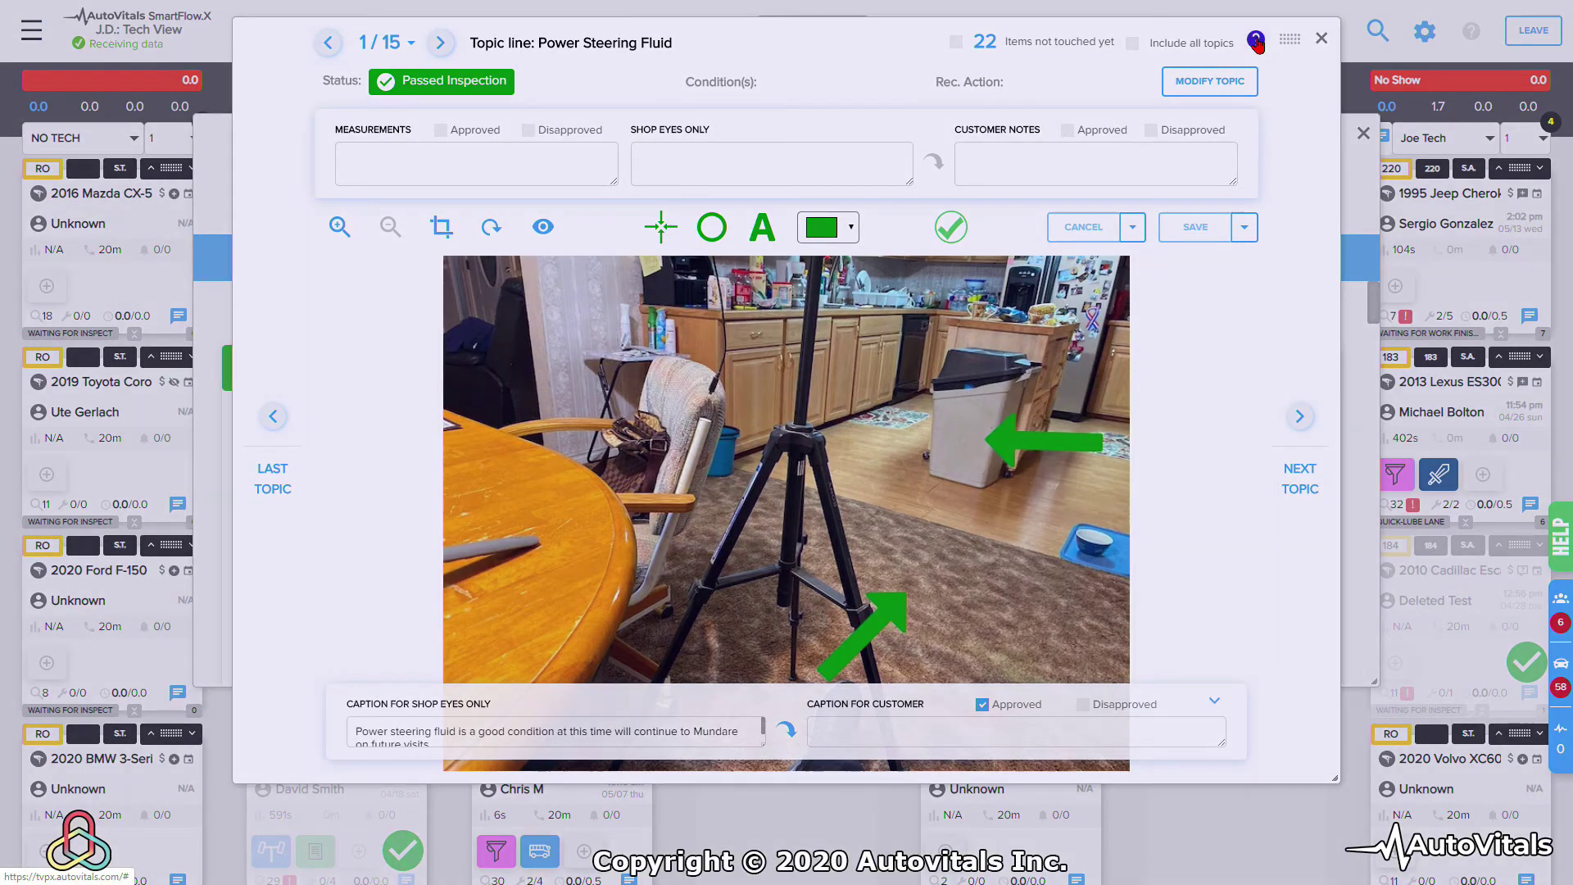
# Enable help mode in the inspection editor and show the tip for the Measurements Disapproved label
pyautogui.click(1258, 42)
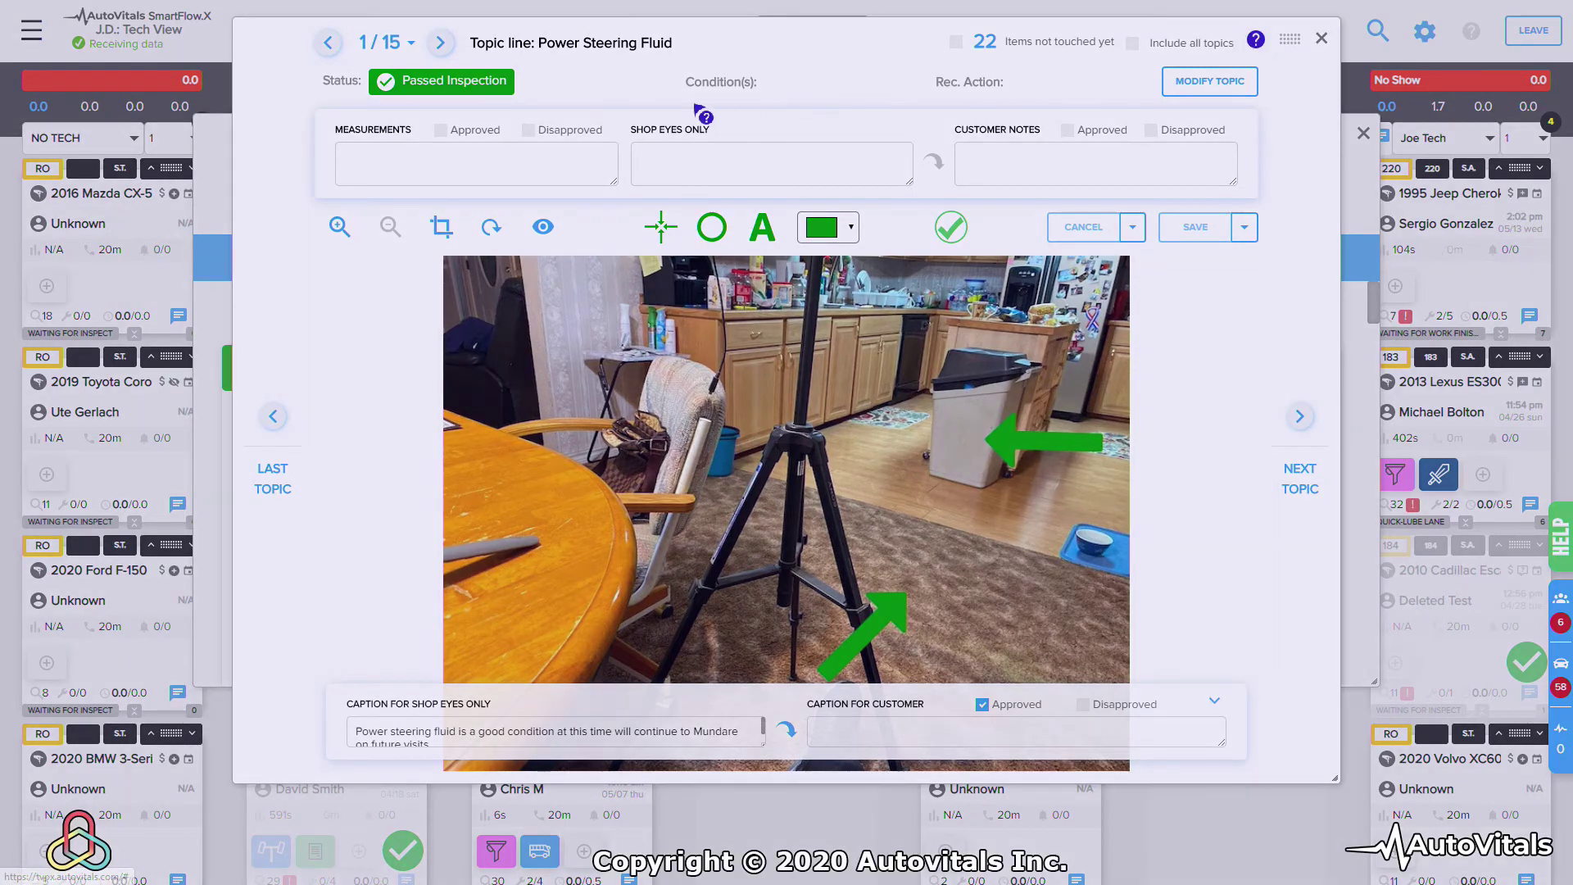
pyautogui.click(566, 129)
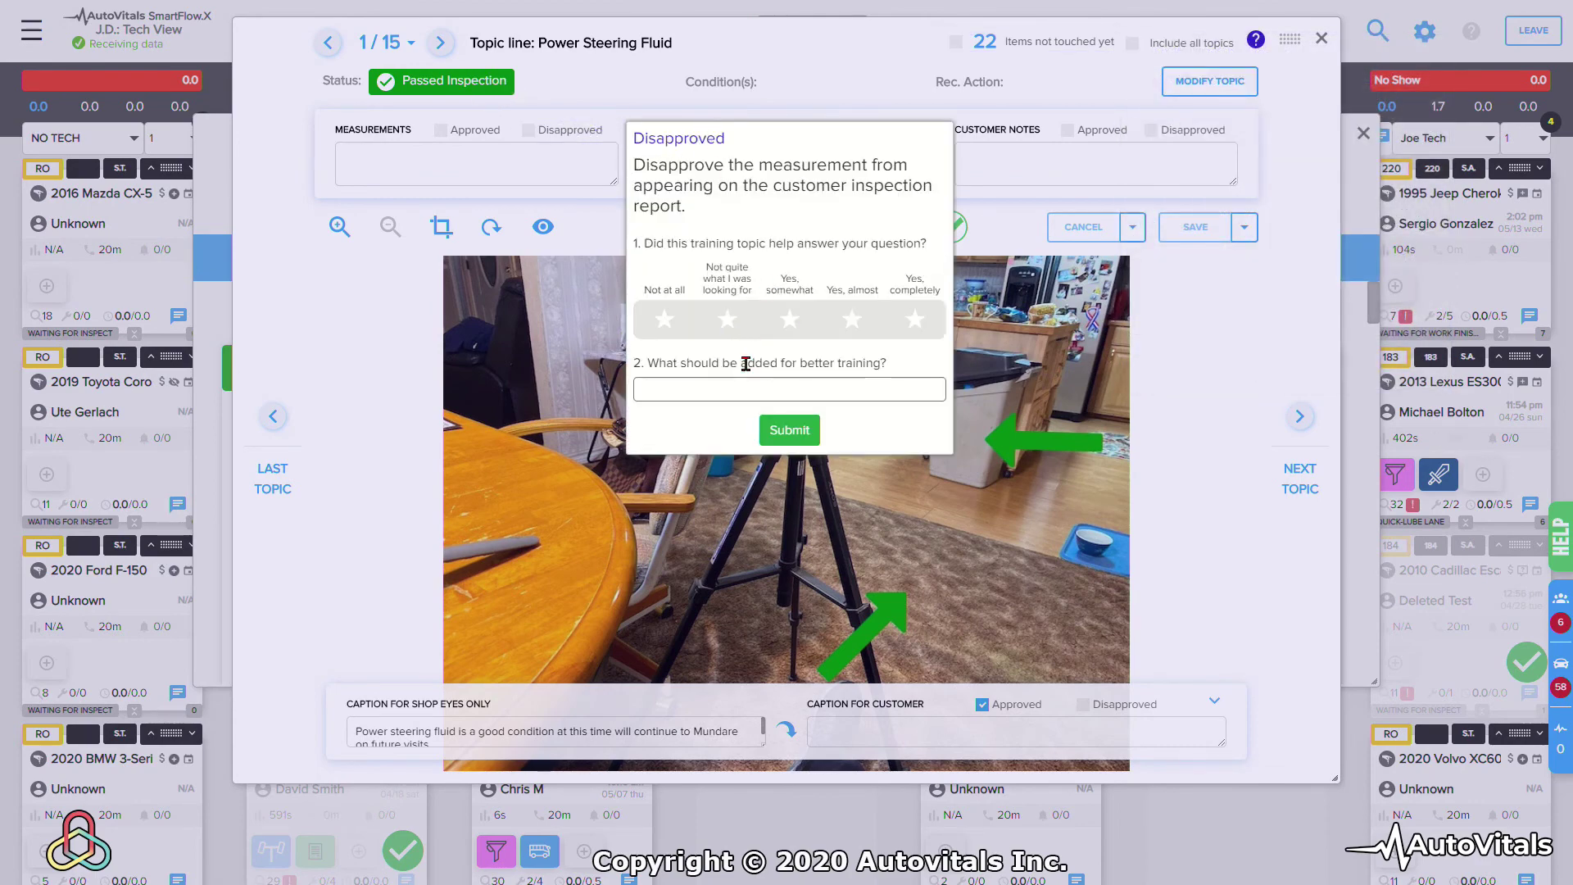